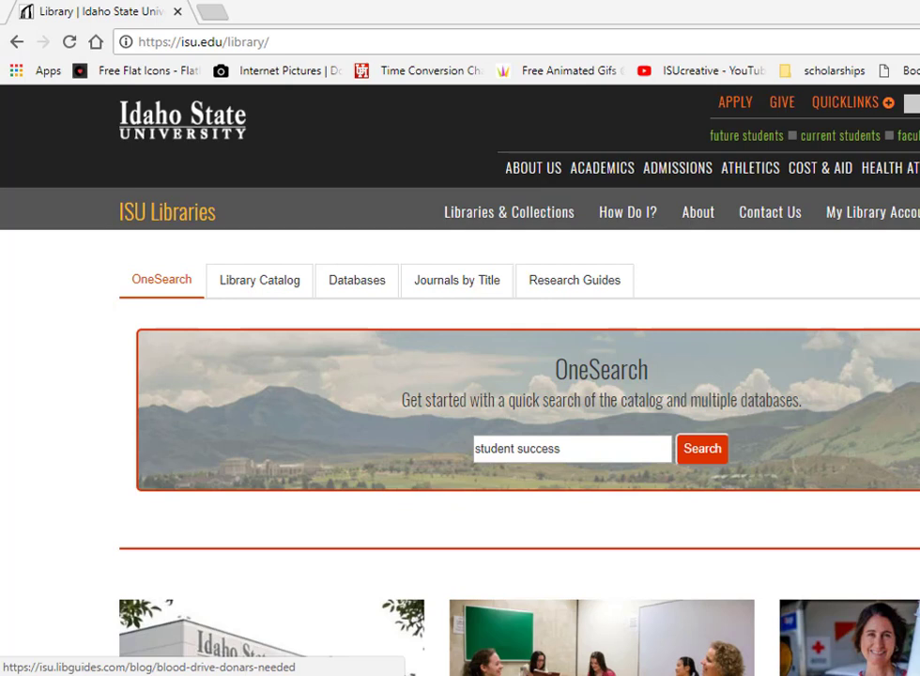
Run the 'student success' OneSearch, limit it to Catalog Only (617 results), and return to ISU Libraries.
{"action": "left_click", "coordinate": [694, 454]}
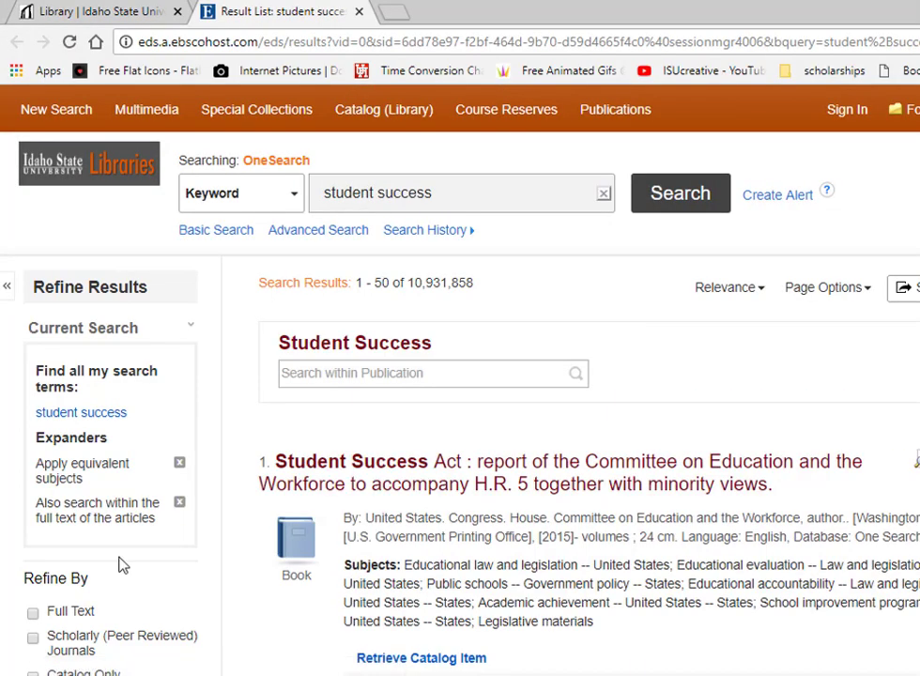
{"action": "scroll", "coordinate": [119, 561], "scroll_direction": "down", "scroll_amount": 1}
{"action": "scroll", "coordinate": [119, 561], "scroll_direction": "down", "scroll_amount": 1}
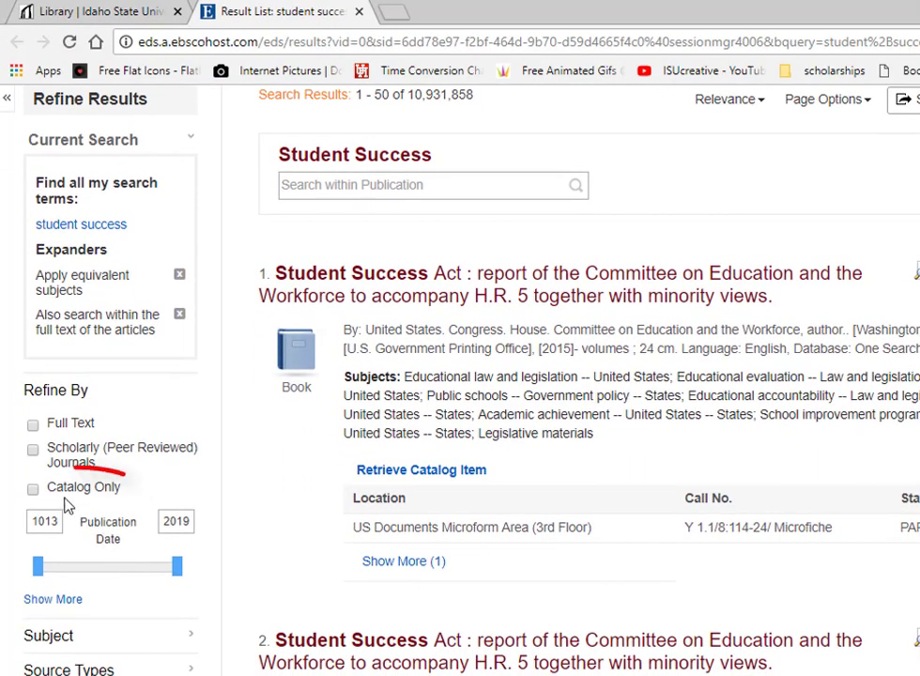
{"action": "left_click", "coordinate": [32, 489]}
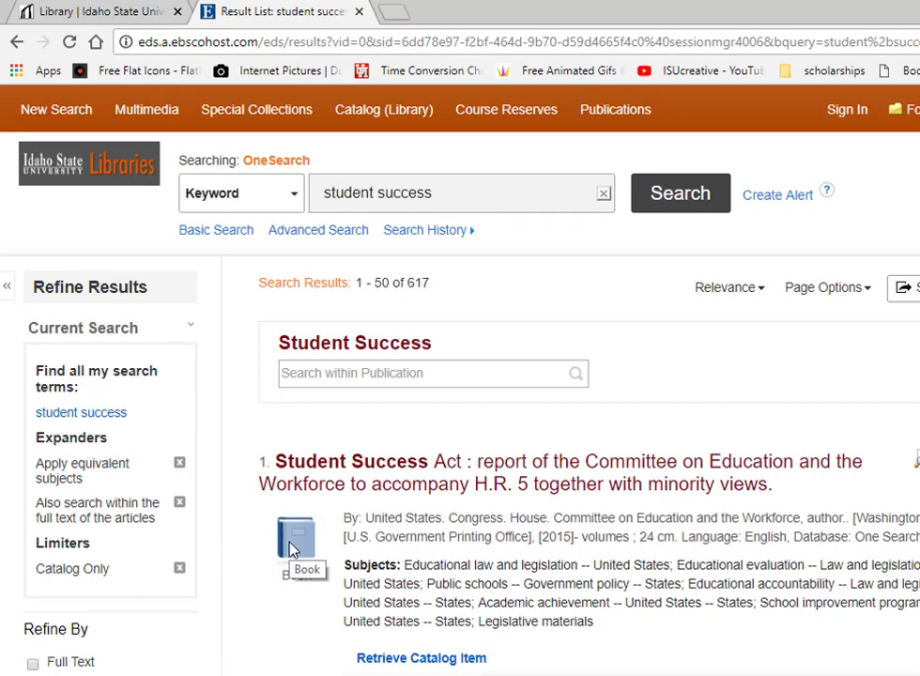
{"action": "key", "text": "ctrl+1"}
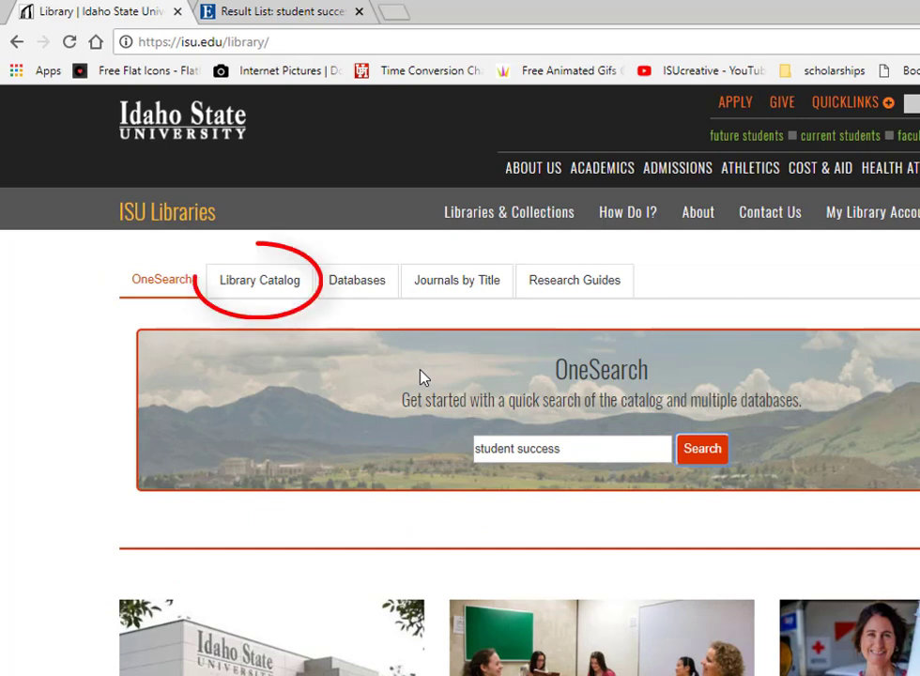
Keyword-search the Sierra library catalog for 'student success', listing 352 results.
{"action": "left_click", "coordinate": [278, 294]}
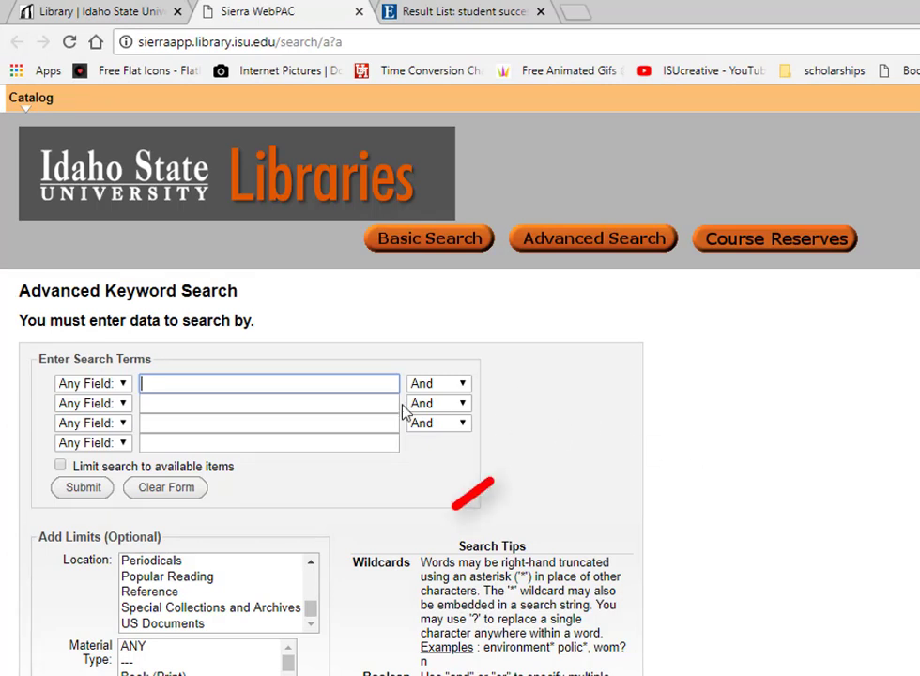
{"action": "type", "text": "student "}
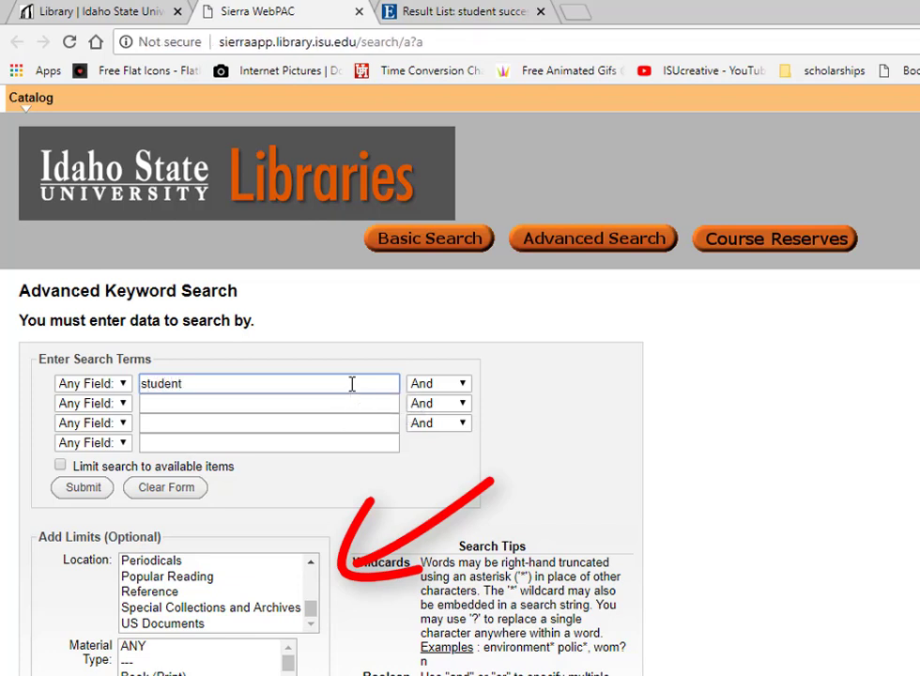
{"action": "type", "text": "succes"}
{"action": "type", "text": "s"}
{"action": "key", "text": "Return"}
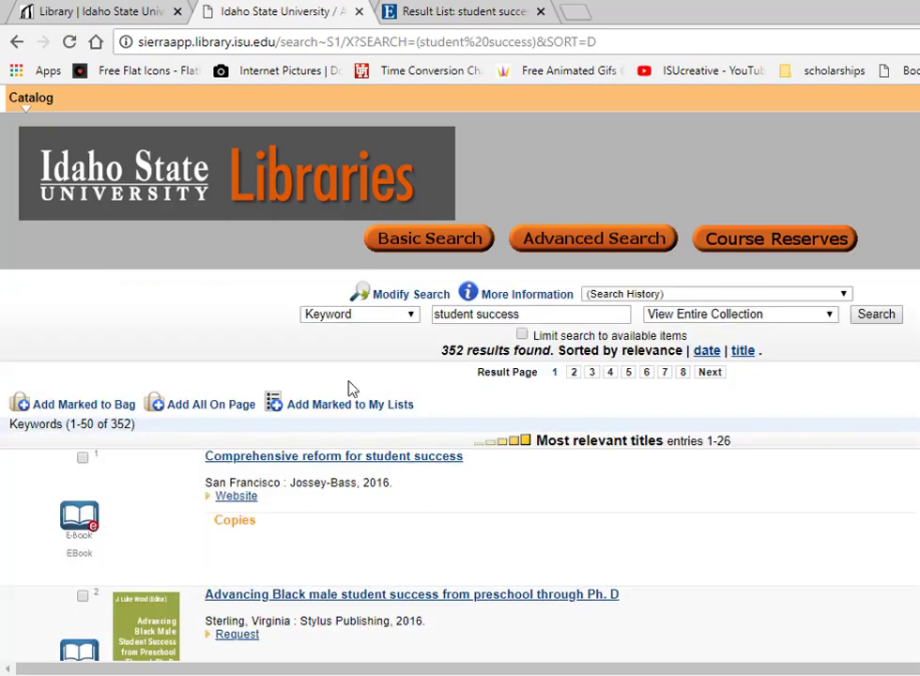
{"action": "scroll", "coordinate": [352, 387], "scroll_direction": "down", "scroll_amount": 1}
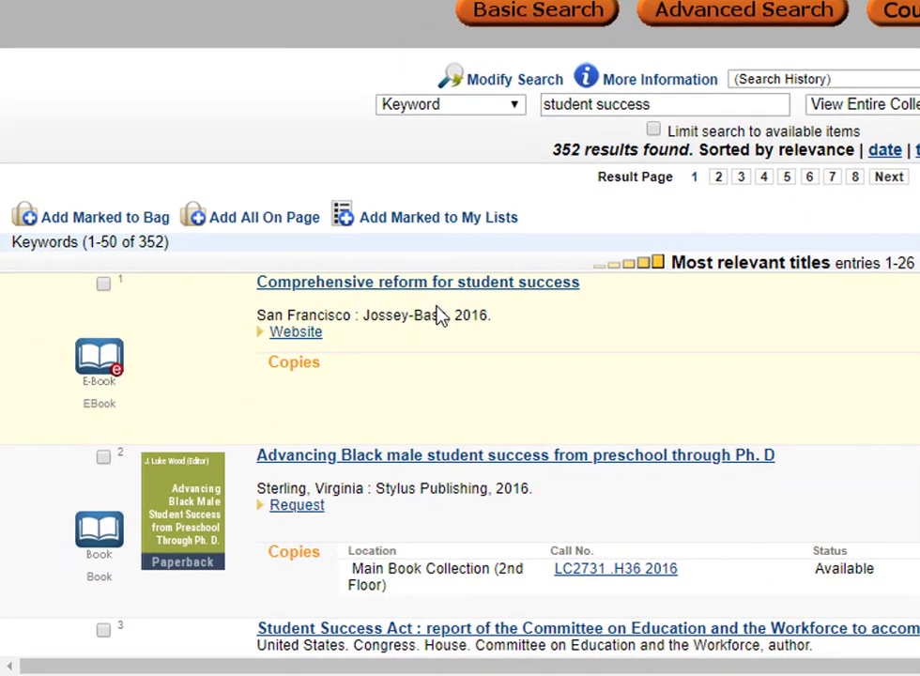
{"action": "scroll", "coordinate": [436, 317], "scroll_direction": "down", "scroll_amount": 1}
{"action": "scroll", "coordinate": [441, 317], "scroll_direction": "down", "scroll_amount": 1}
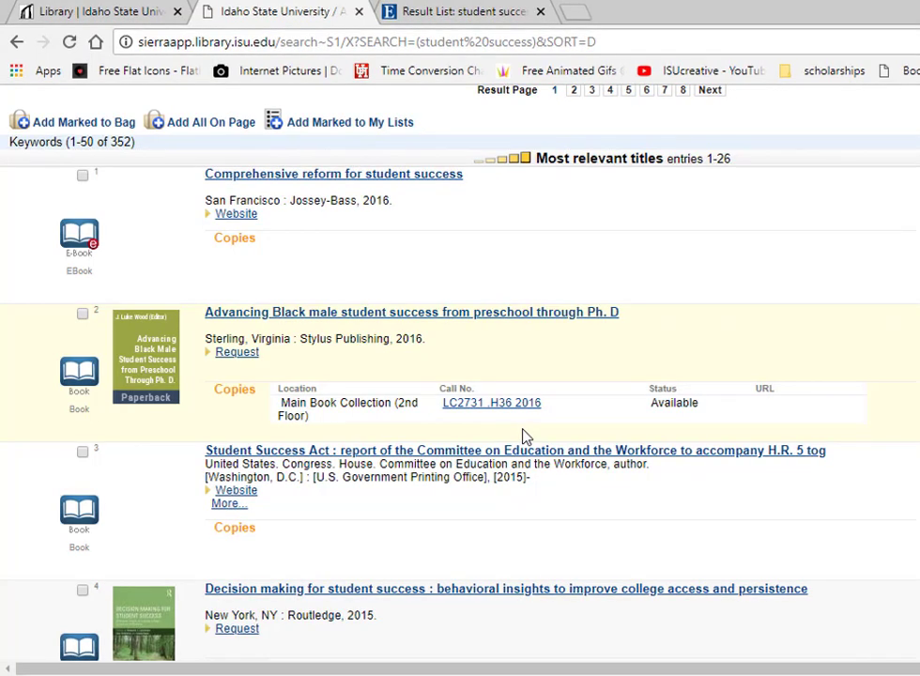
{"action": "scroll", "coordinate": [525, 437], "scroll_direction": "up", "scroll_amount": 3}
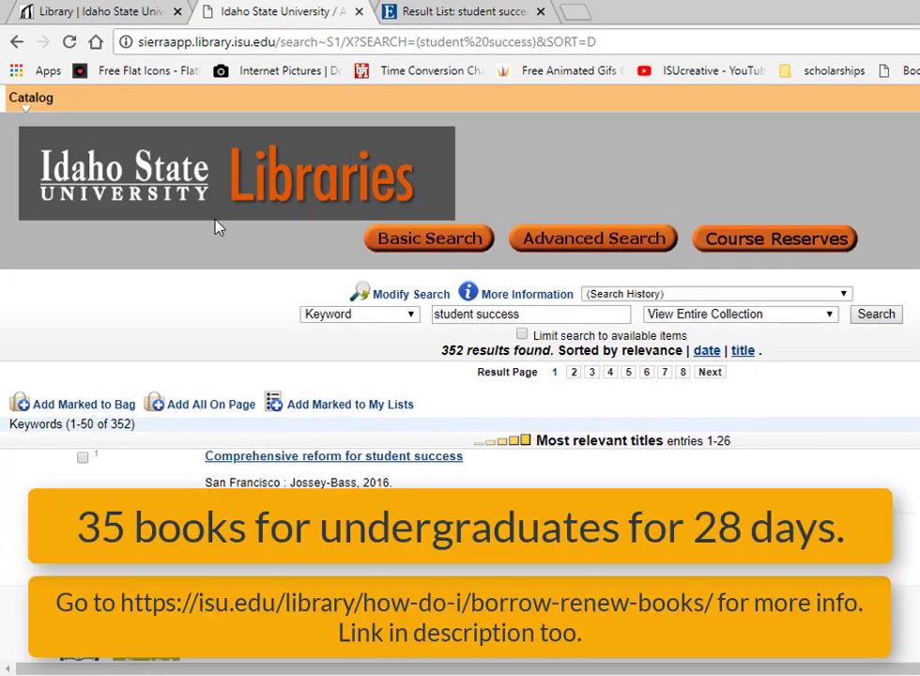
Start a new Sierra advanced catalog search with Material Type limited to eBook.
{"action": "left_click", "coordinate": [140, 14]}
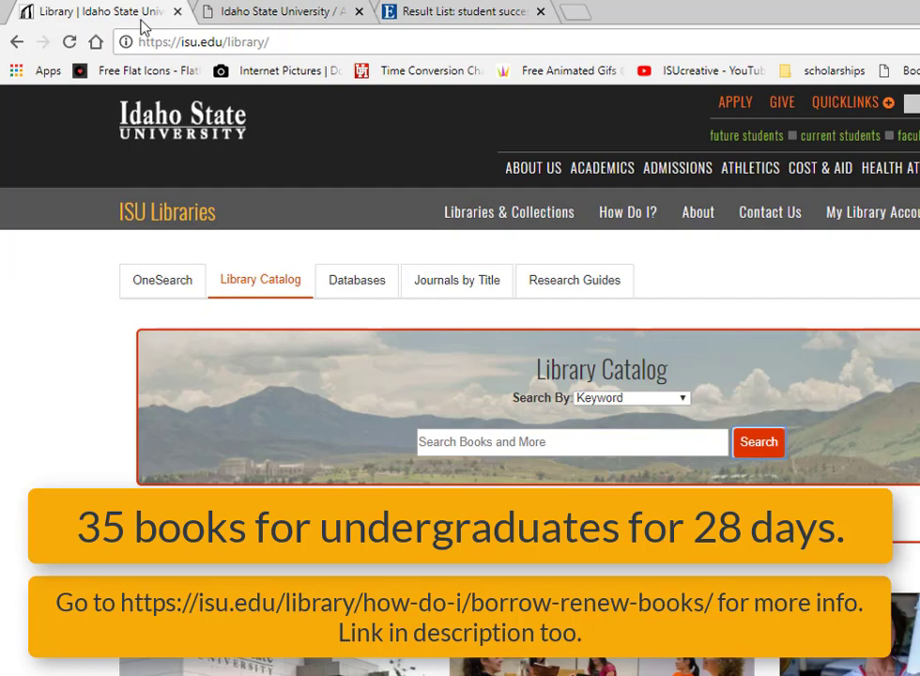
{"action": "left_click", "coordinate": [750, 446]}
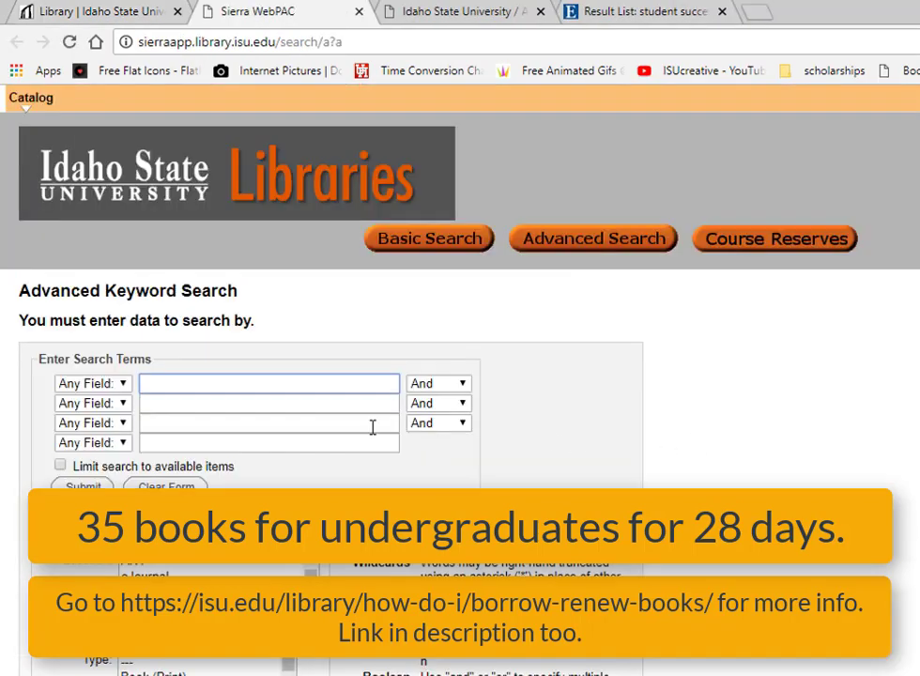
{"action": "scroll", "coordinate": [372, 427], "scroll_direction": "down", "scroll_amount": 2}
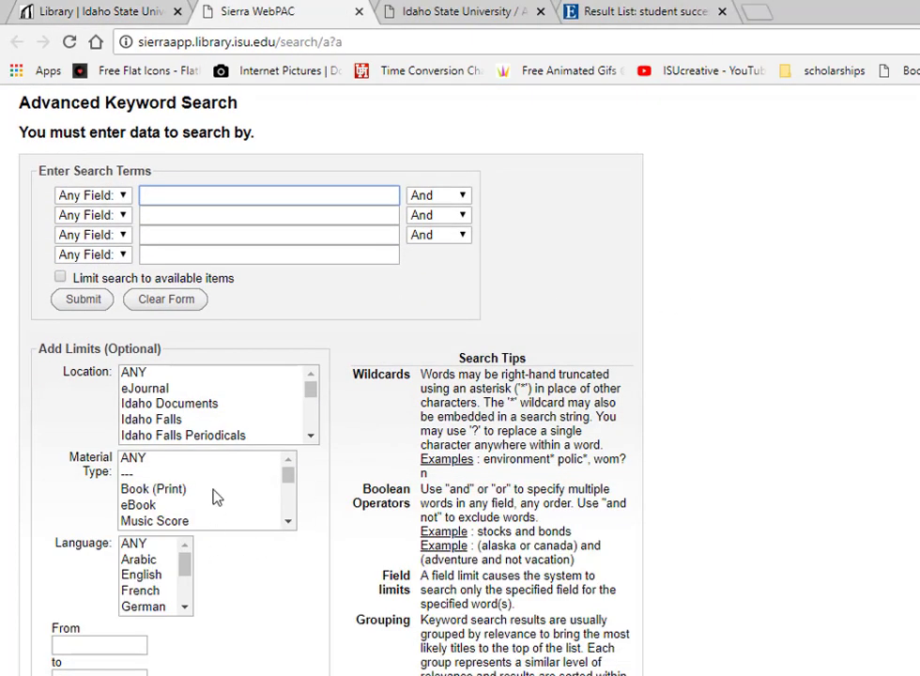
{"action": "scroll", "coordinate": [216, 492], "scroll_direction": "down", "scroll_amount": 3}
{"action": "scroll", "coordinate": [216, 493], "scroll_direction": "up", "scroll_amount": 3}
{"action": "left_click", "coordinate": [147, 506]}
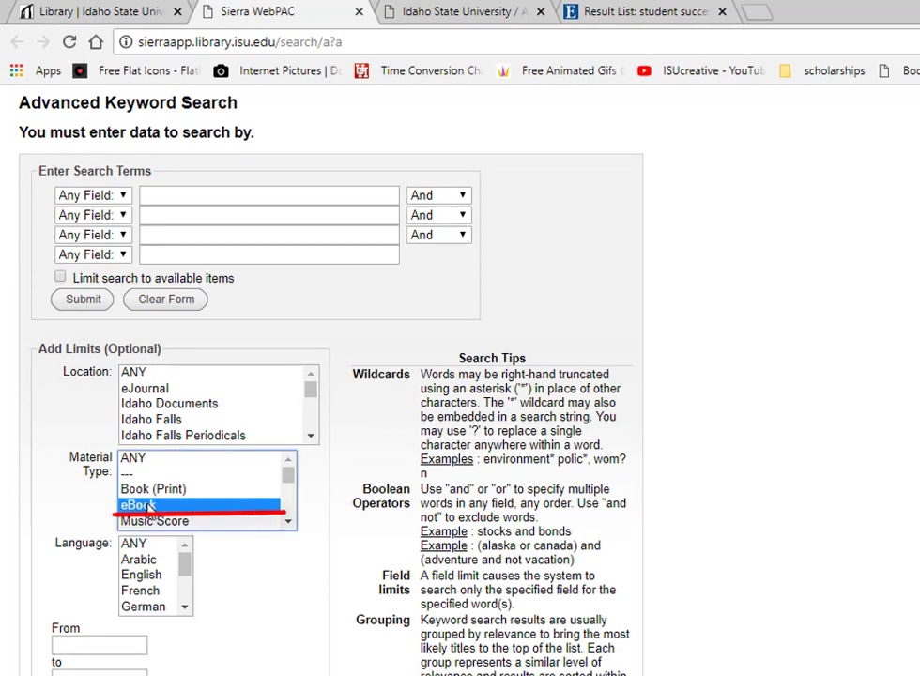
{"action": "left_click", "coordinate": [298, 204]}
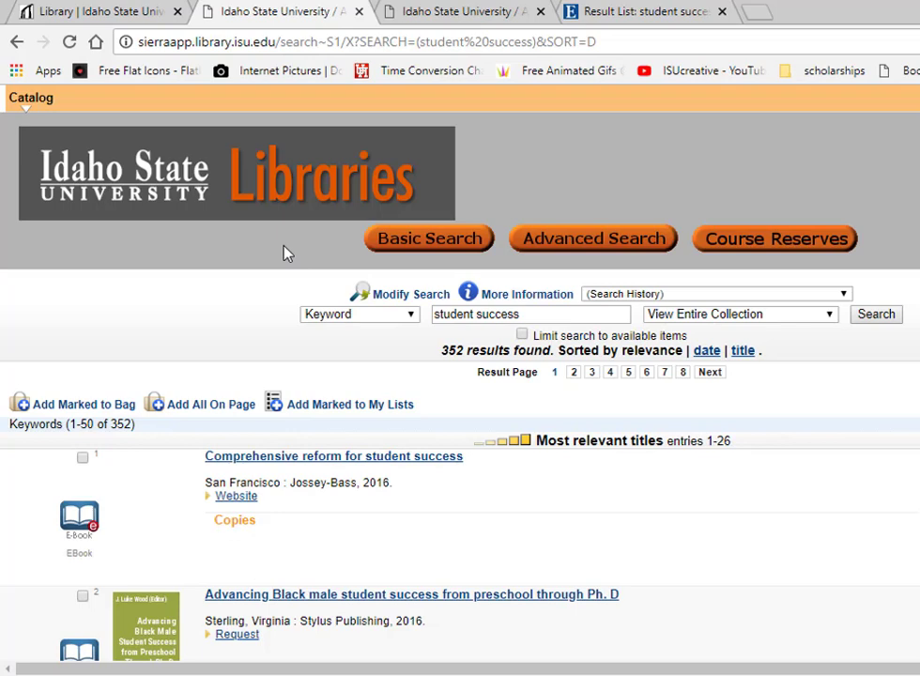
{"action": "scroll", "coordinate": [287, 253], "scroll_direction": "down", "scroll_amount": 3}
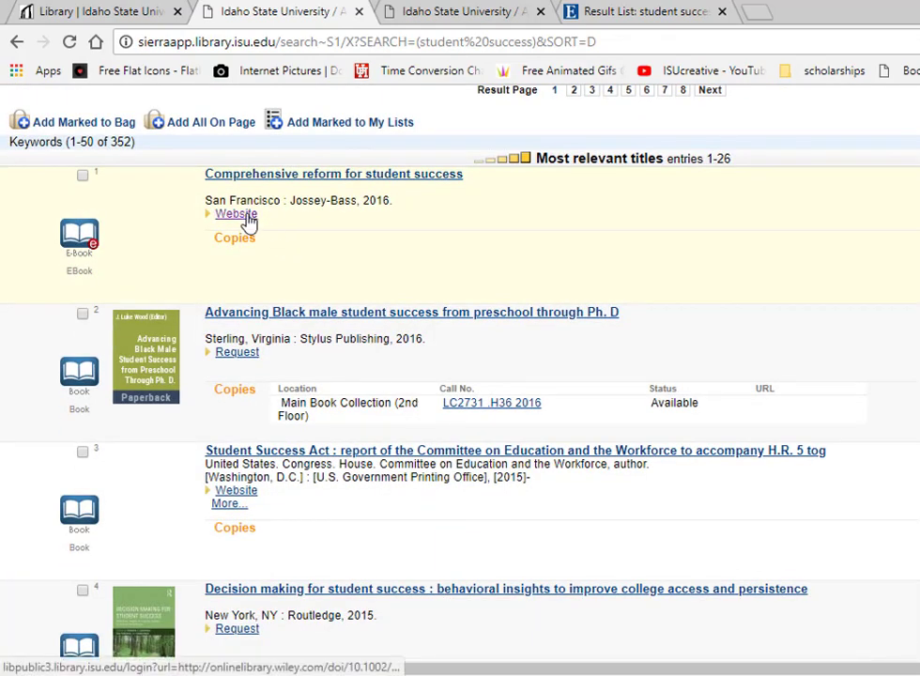
View the top result, 'Comprehensive Reform for Student Success', on Wiley Online Library via its Website link.
{"action": "scroll", "coordinate": [249, 221], "scroll_direction": "up", "scroll_amount": 1}
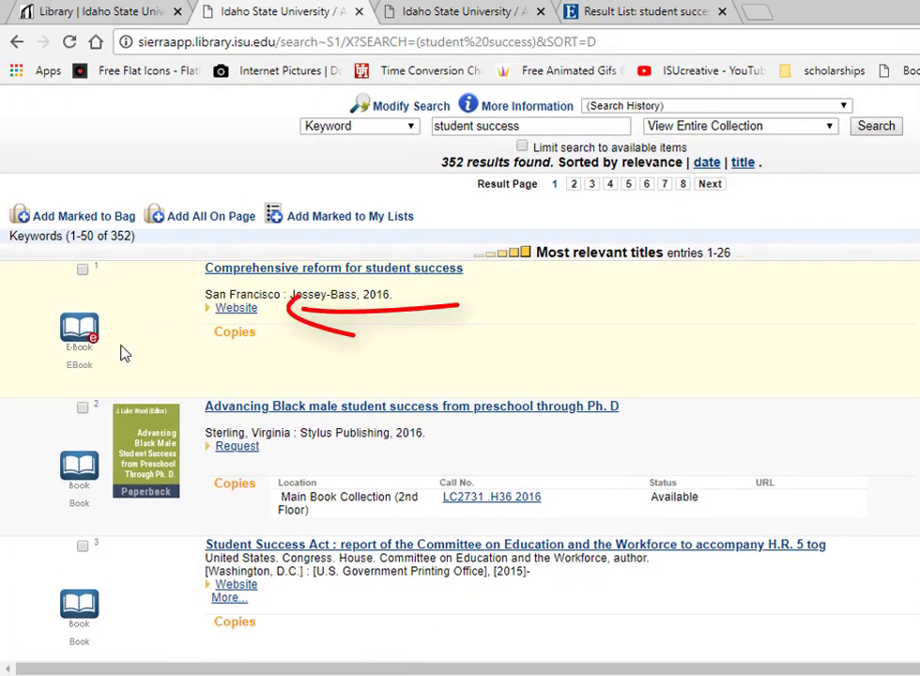
{"action": "left_click", "coordinate": [239, 311]}
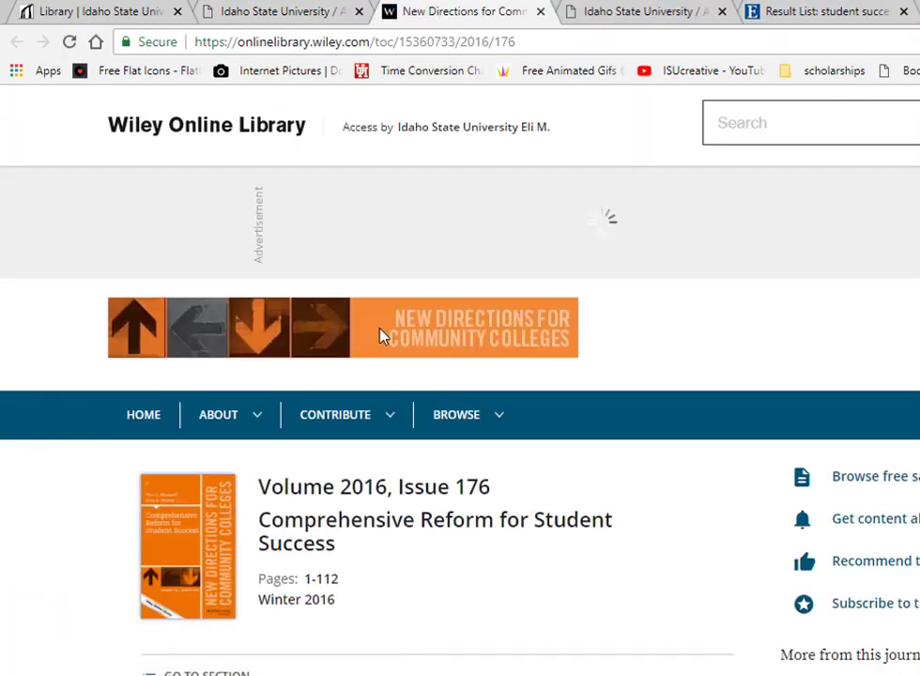
{"action": "scroll", "coordinate": [376, 335], "scroll_direction": "down", "scroll_amount": 2}
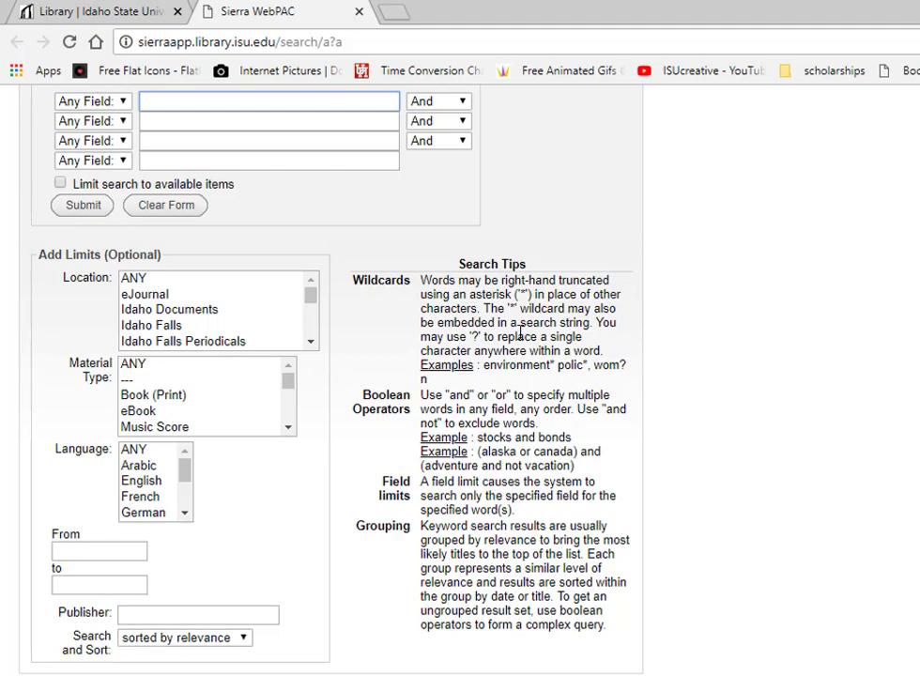
Launch Encore Search from the Sierra footer's Search Tools and complete the library sign-in.
{"action": "scroll", "coordinate": [519, 333], "scroll_direction": "down", "scroll_amount": 4}
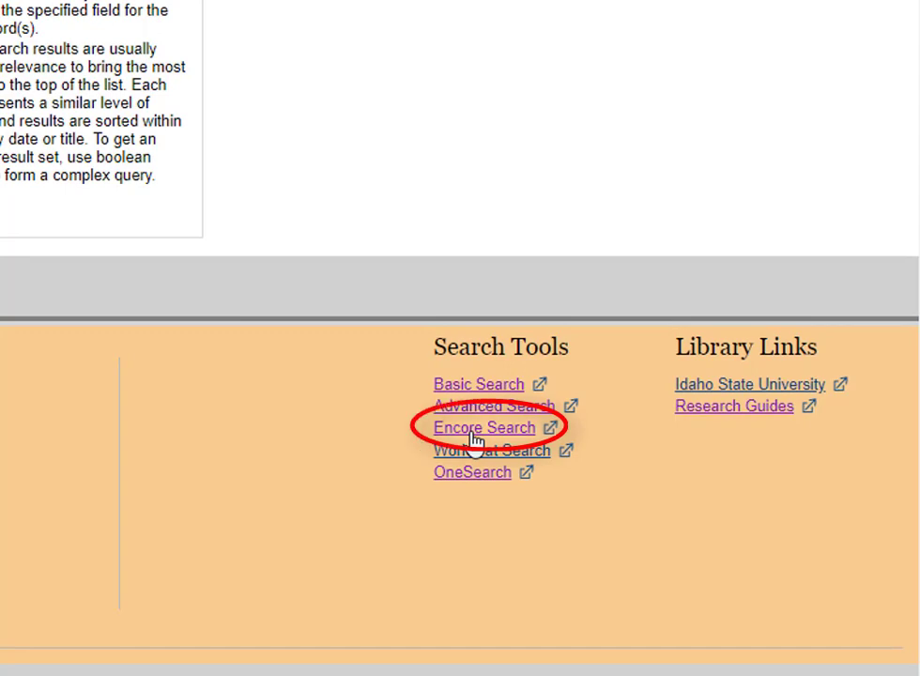
{"action": "left_click", "coordinate": [473, 431]}
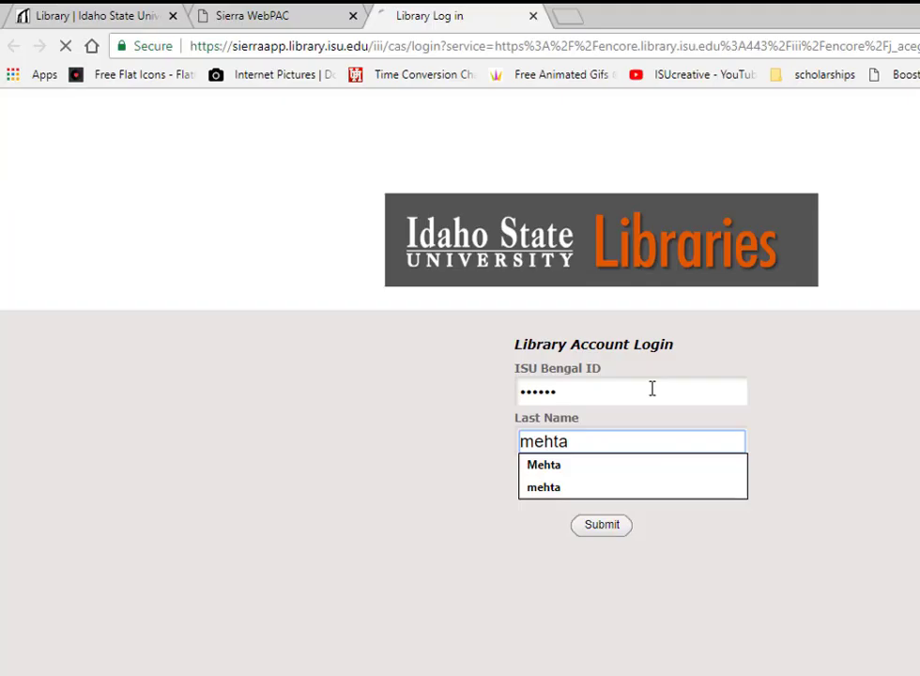
{"action": "key", "text": "Return"}
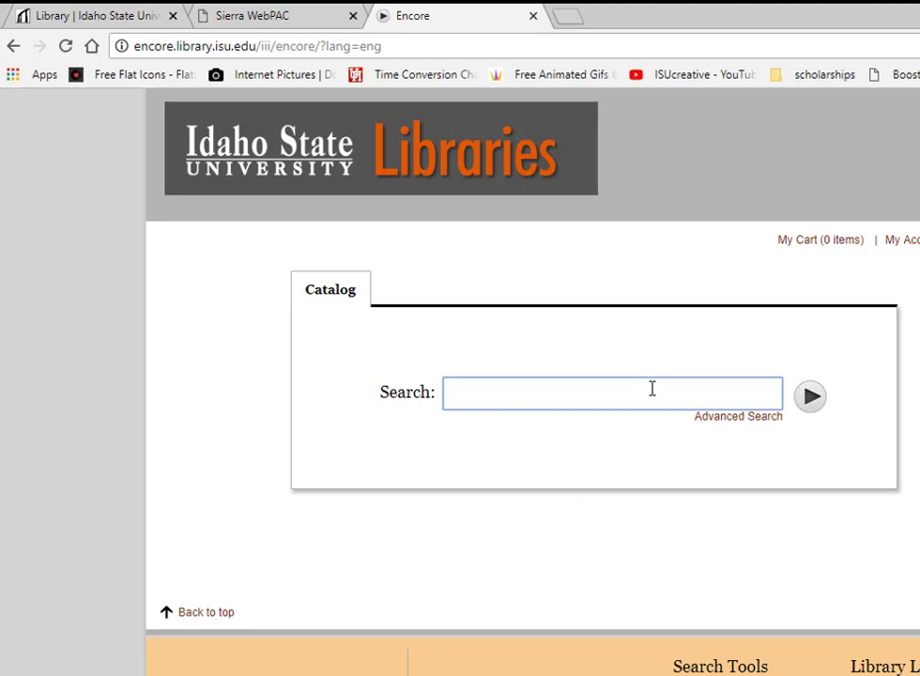
Search Encore for 'student success' and filter Format to eBook, leaving 35 results.
{"action": "type", "text": "stu"}
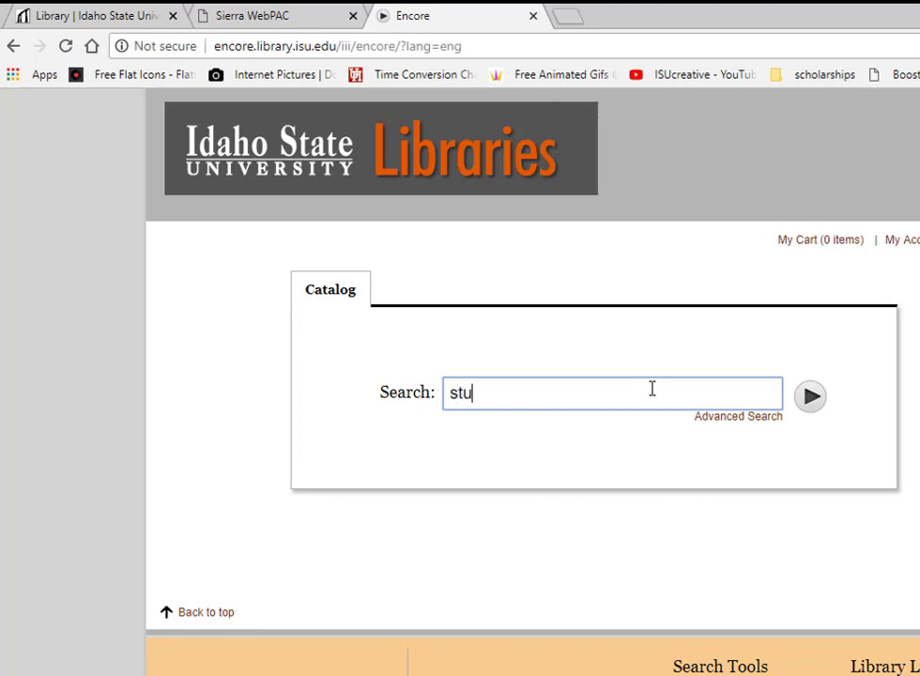
{"action": "type", "text": "dent succe"}
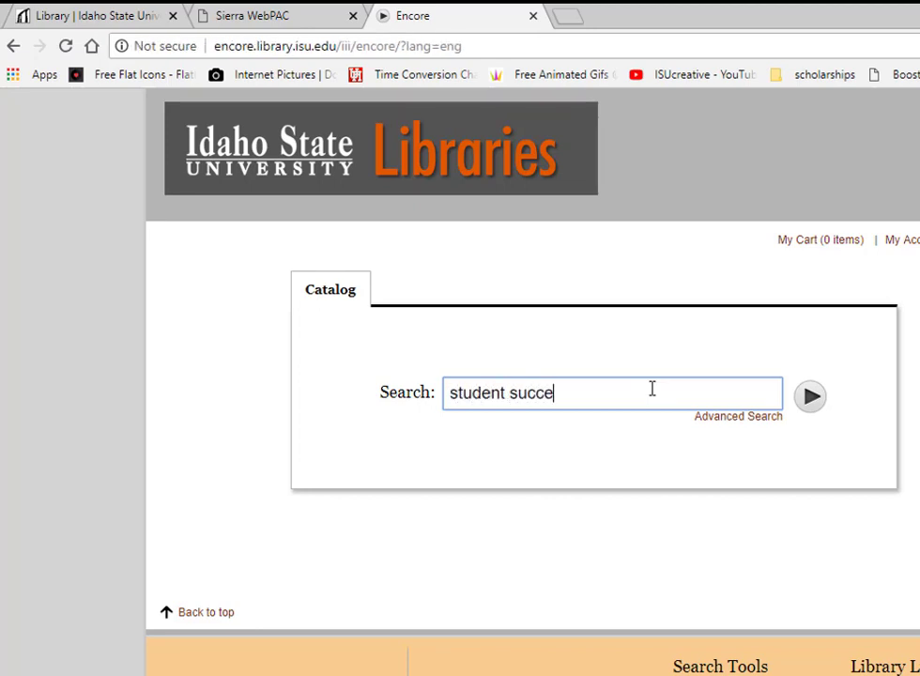
{"action": "type", "text": "ss"}
{"action": "key", "text": "Return"}
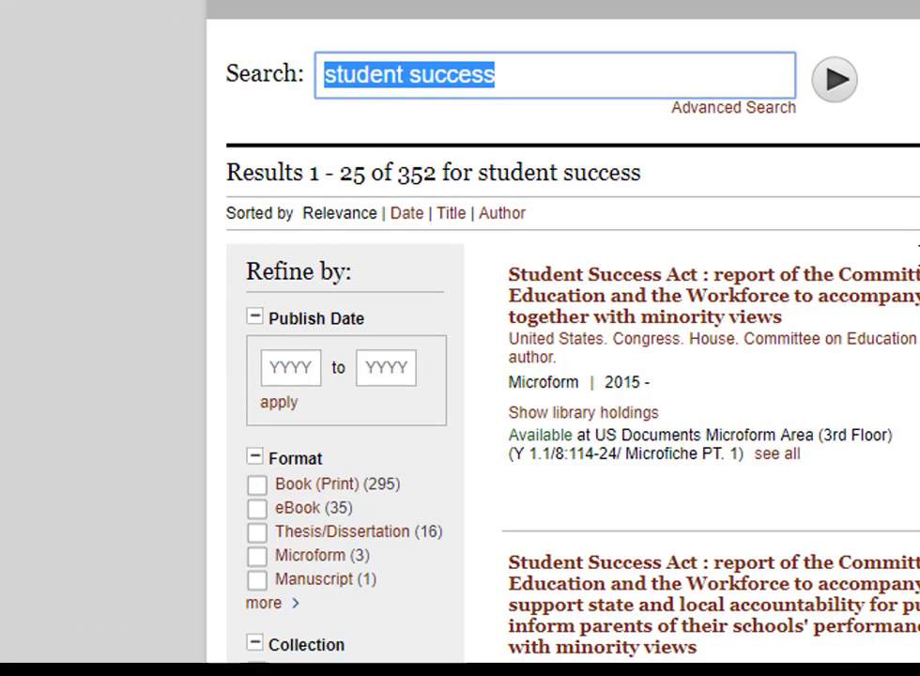
{"action": "scroll", "coordinate": [413, 188], "scroll_direction": "down", "scroll_amount": 2}
{"action": "scroll", "coordinate": [399, 324], "scroll_direction": "down", "scroll_amount": 2}
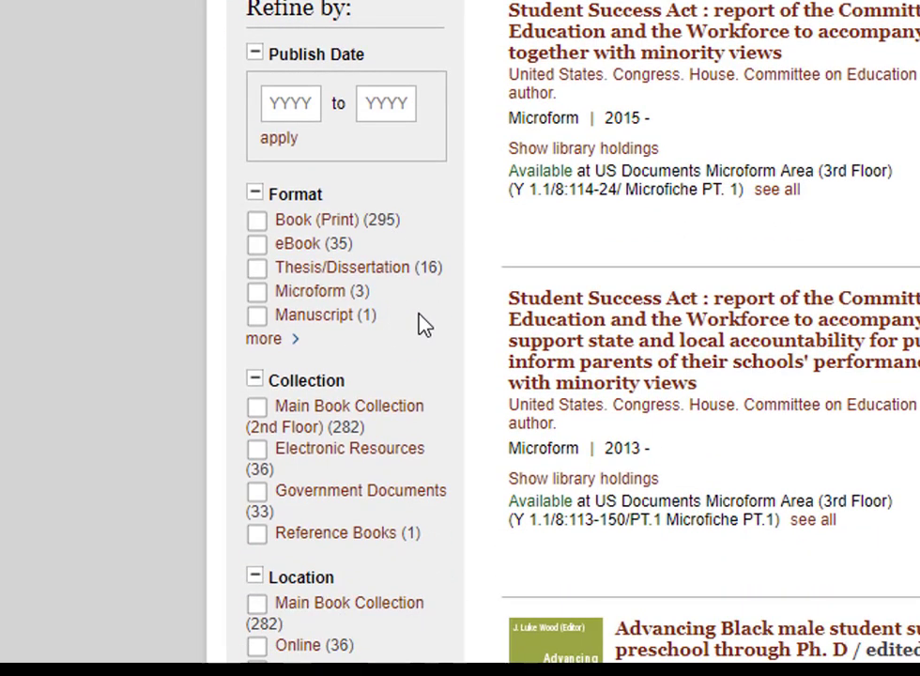
{"action": "scroll", "coordinate": [422, 323], "scroll_direction": "down", "scroll_amount": 4}
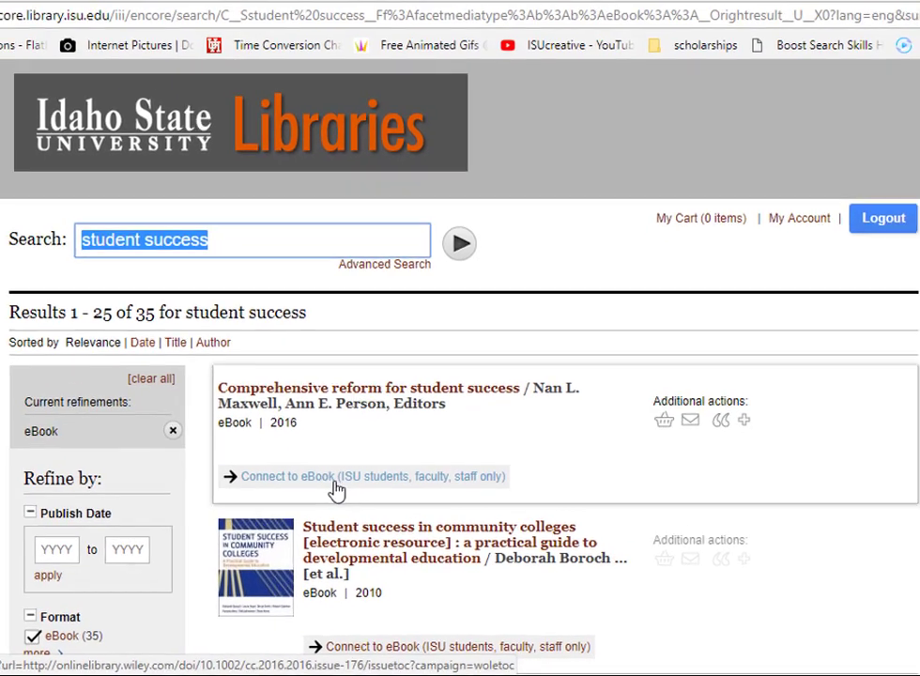
Open the first eBook's 2016 Wiley issue in a new tab, then return to Encore's 35 eBooks.
{"action": "left_click", "coordinate": [298, 447]}
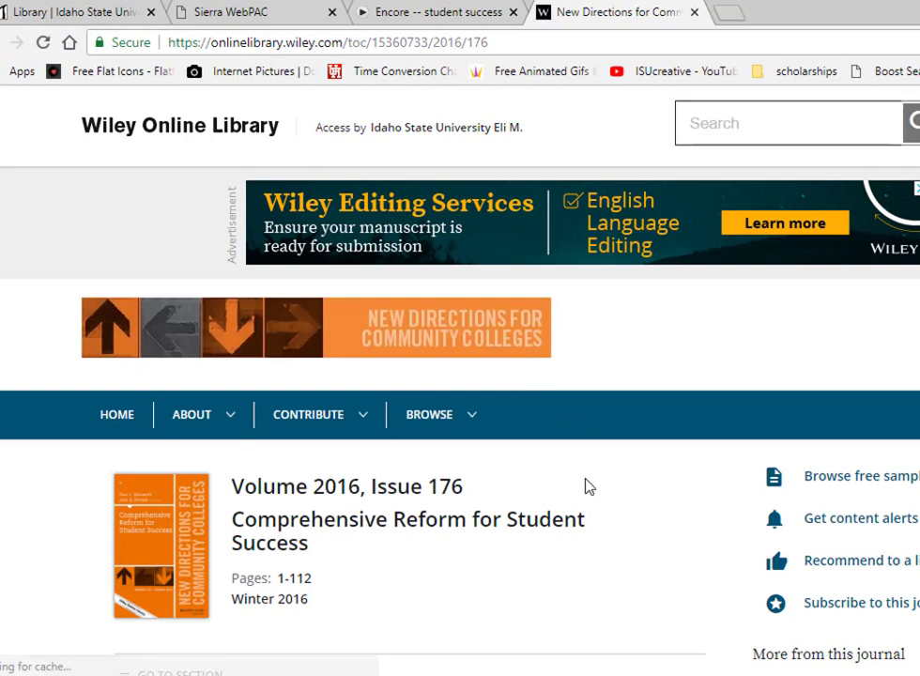
{"action": "scroll", "coordinate": [584, 486], "scroll_direction": "down", "scroll_amount": 2}
{"action": "scroll", "coordinate": [585, 486], "scroll_direction": "down", "scroll_amount": 2}
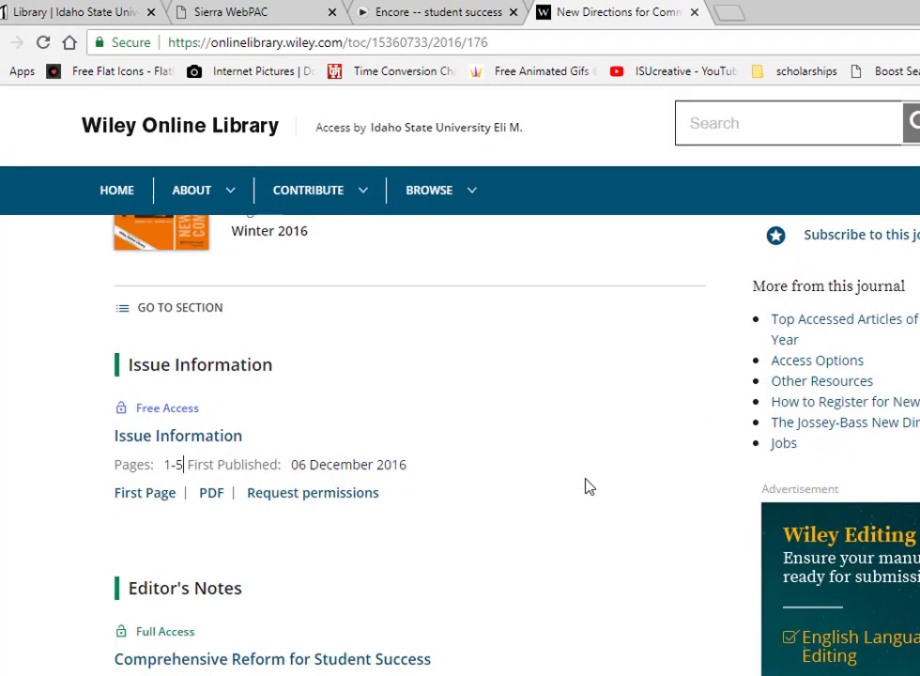
{"action": "key", "text": "ctrl+shift+Tab"}
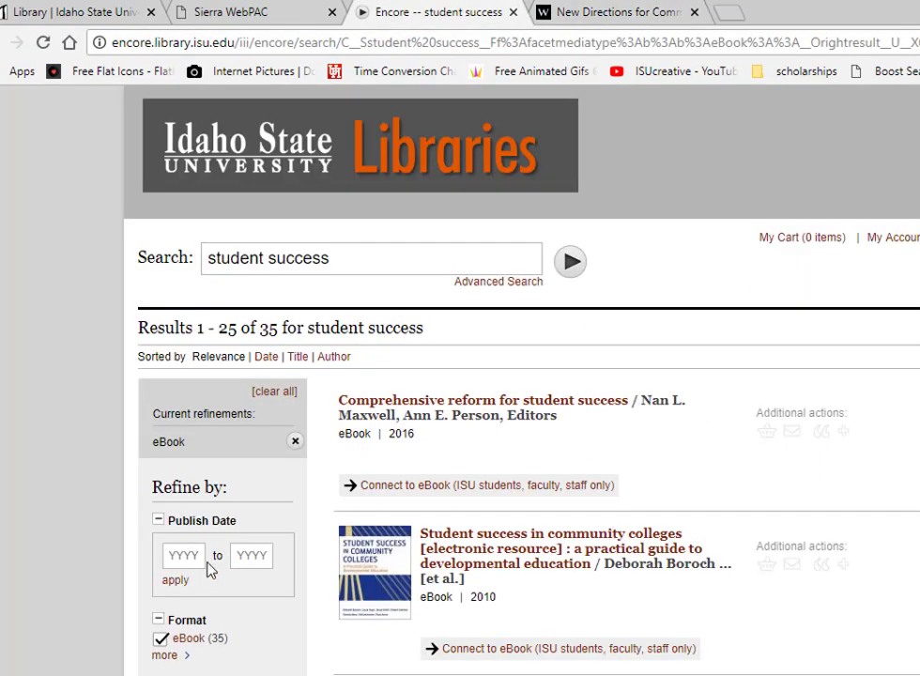
{"action": "scroll", "coordinate": [180, 558], "scroll_direction": "down", "scroll_amount": 1}
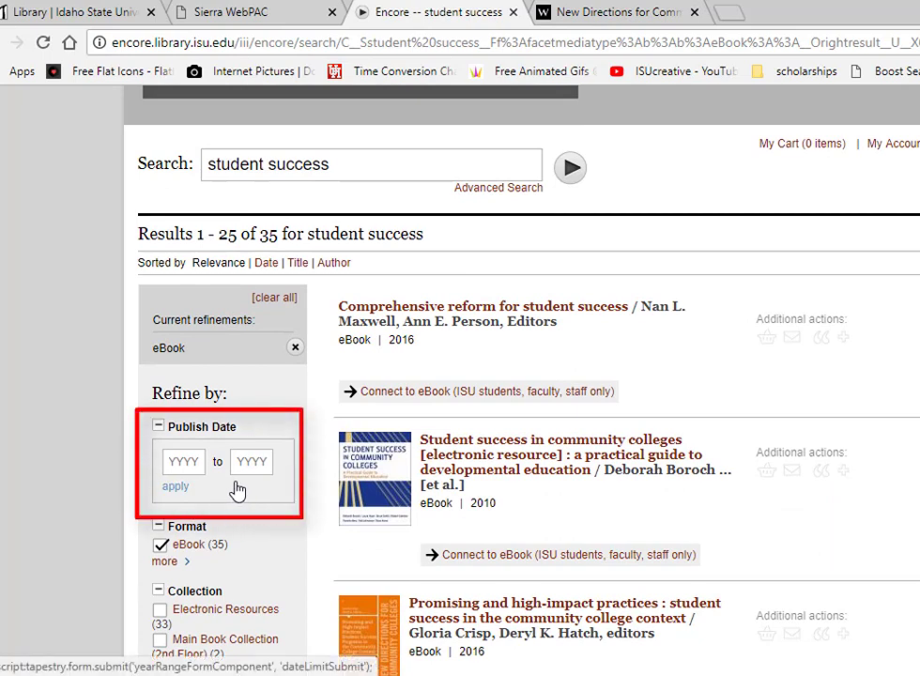